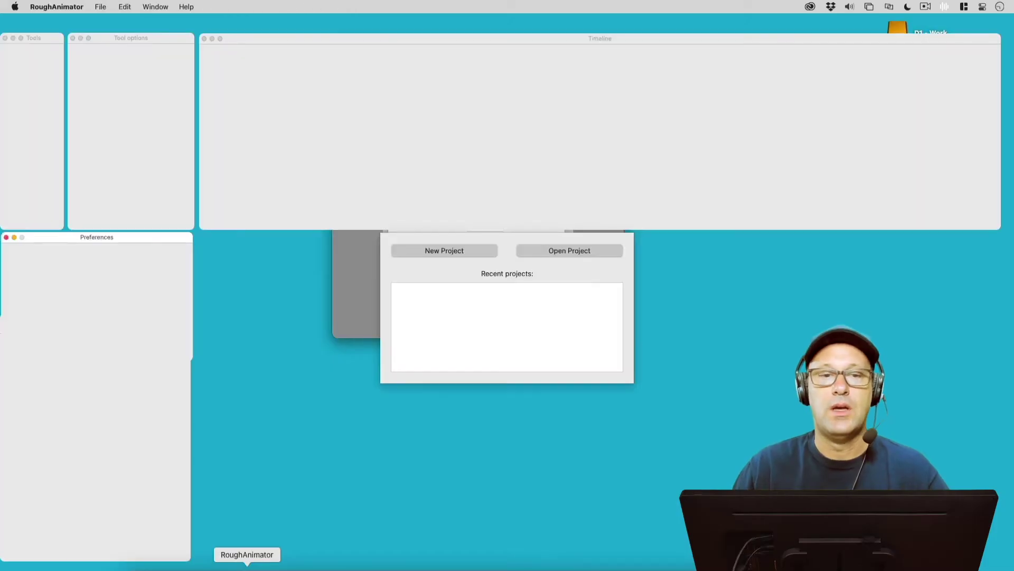
Step: Start a new project and set its margins to 100 x 100 on the 1920 x 1080 camera
left_click(464, 249)
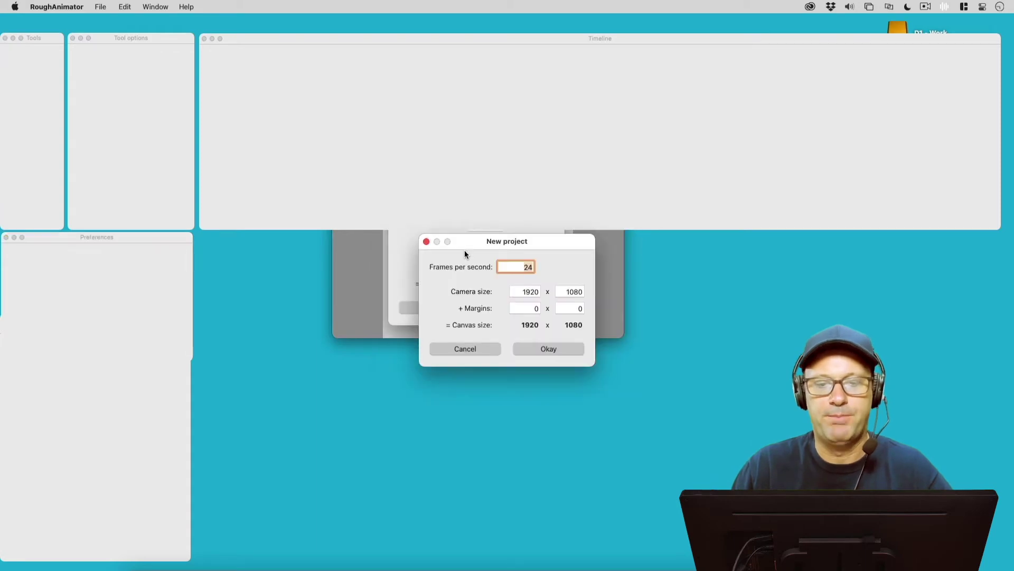
left_click(526, 308)
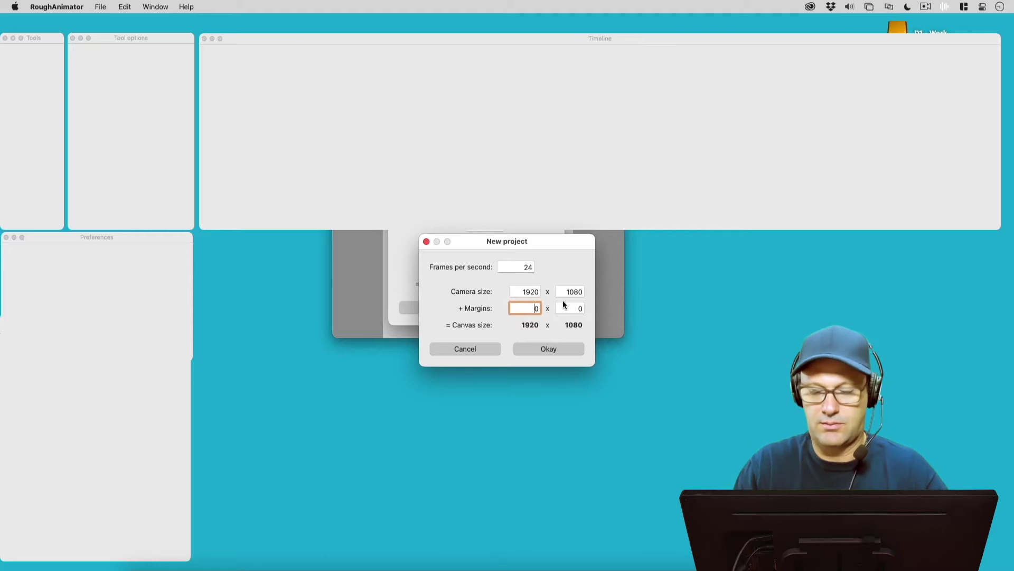
type("100")
key("Tab")
type("100")
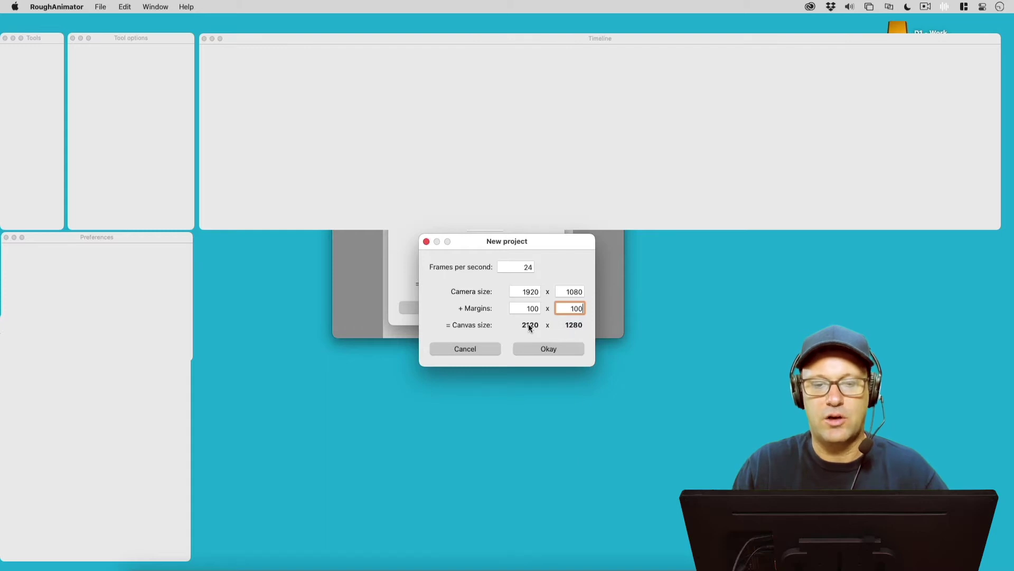
Step: Create the untitled 24 fps 2120 x 1280 project and view its blank canvas at 50% zoom
left_click(546, 350)
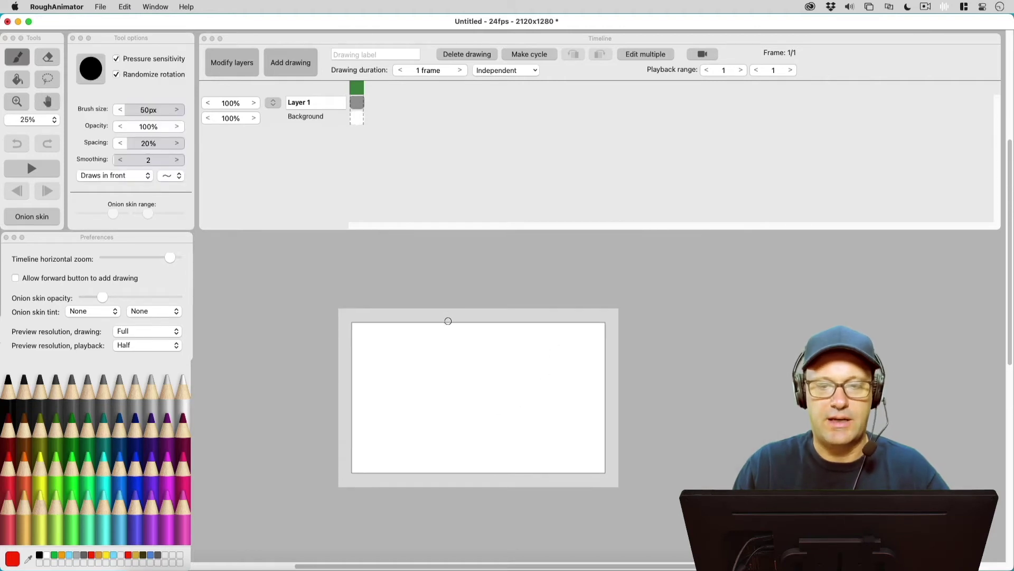
key("super+equal")
key("h")
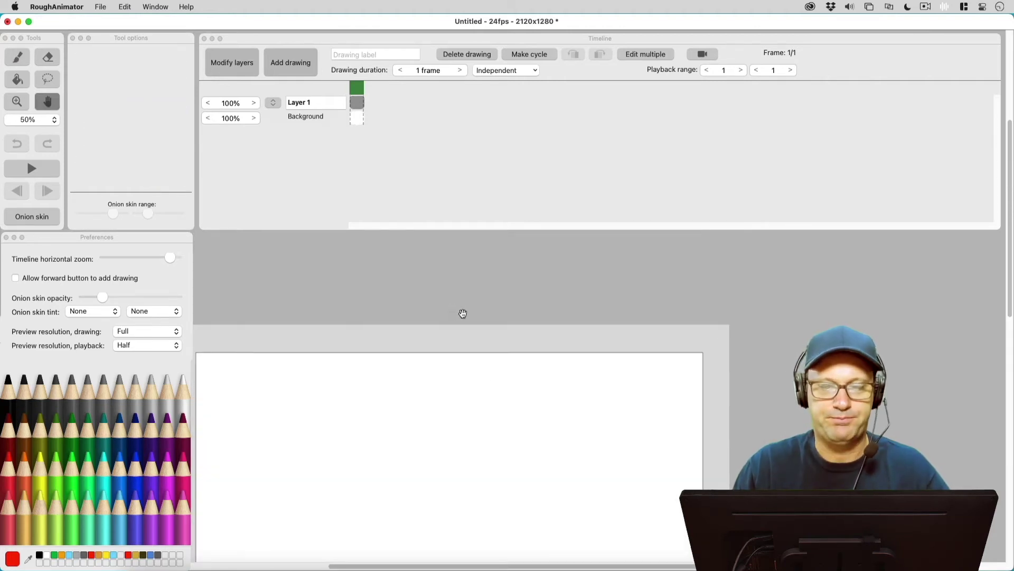
mouse_move(462, 314)
left_mouse_down()
mouse_move(568, 284)
mouse_move(561, 294)
left_mouse_up()
key("b")
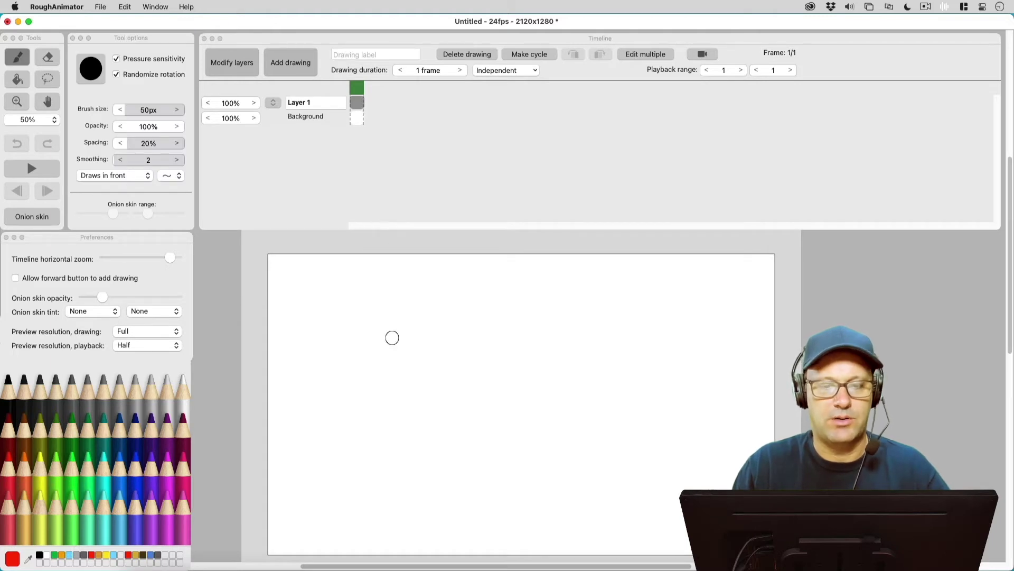
left_click_drag(392, 338, 392, 306)
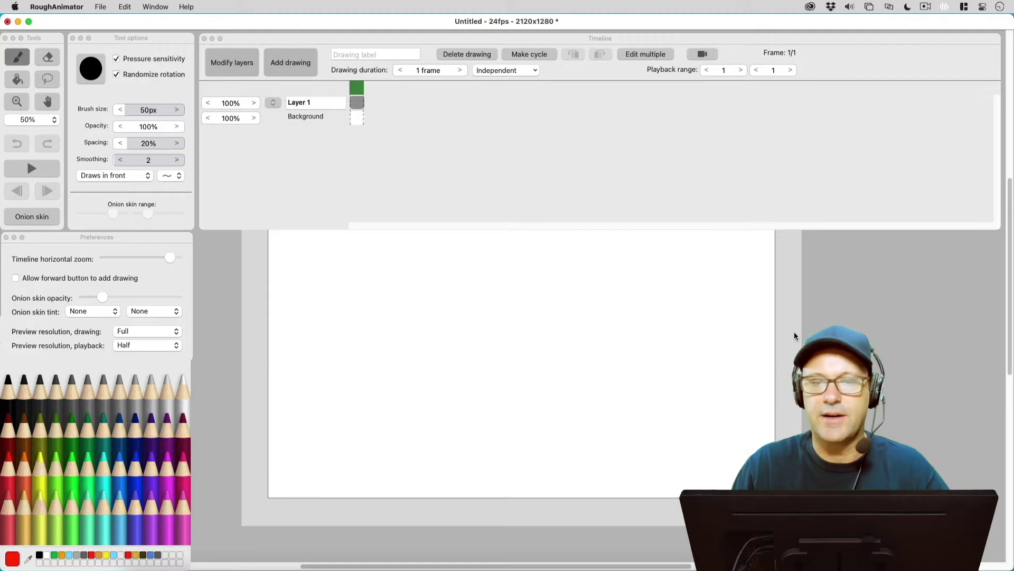
left_click_drag(328, 367, 344, 385)
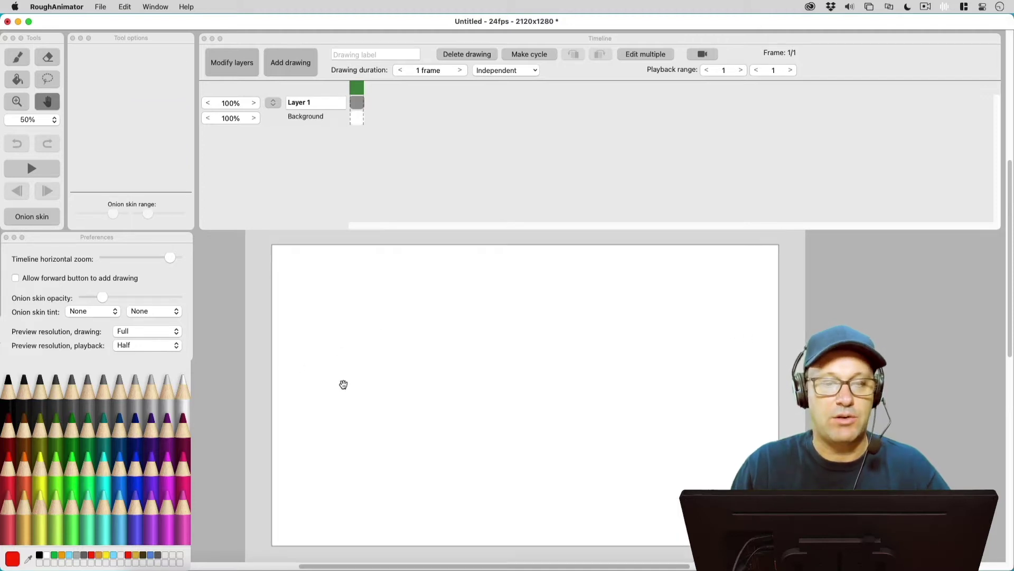
key("space")
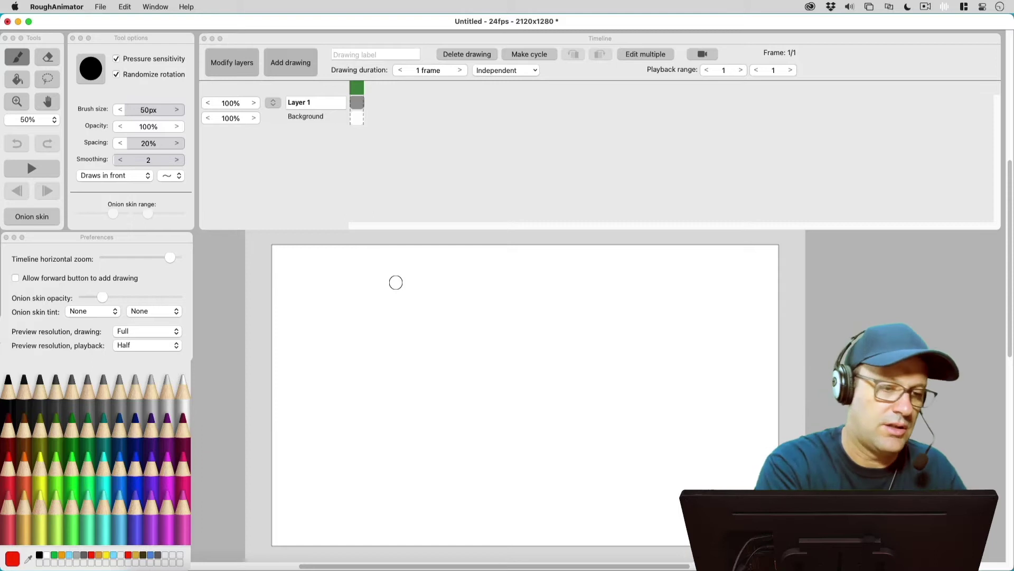
Step: Draw two black Licorice strokes past the left canvas edge into the margin, then reopen New project
left_click(12, 559)
mouse_move(344, 332)
left_mouse_down()
mouse_move(289, 310)
mouse_move(258, 365)
left_mouse_up()
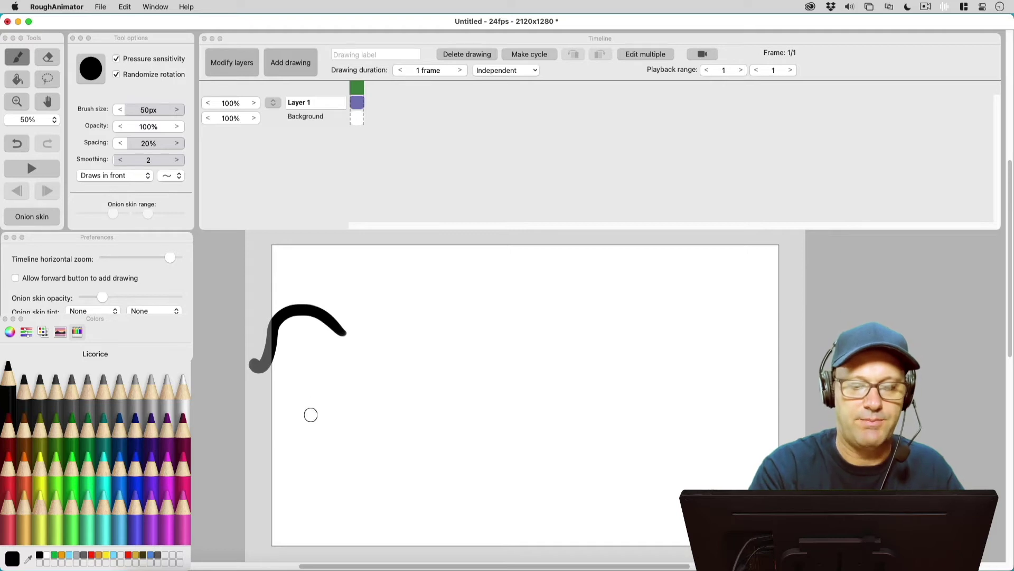
left_click_drag(311, 415, 244, 413)
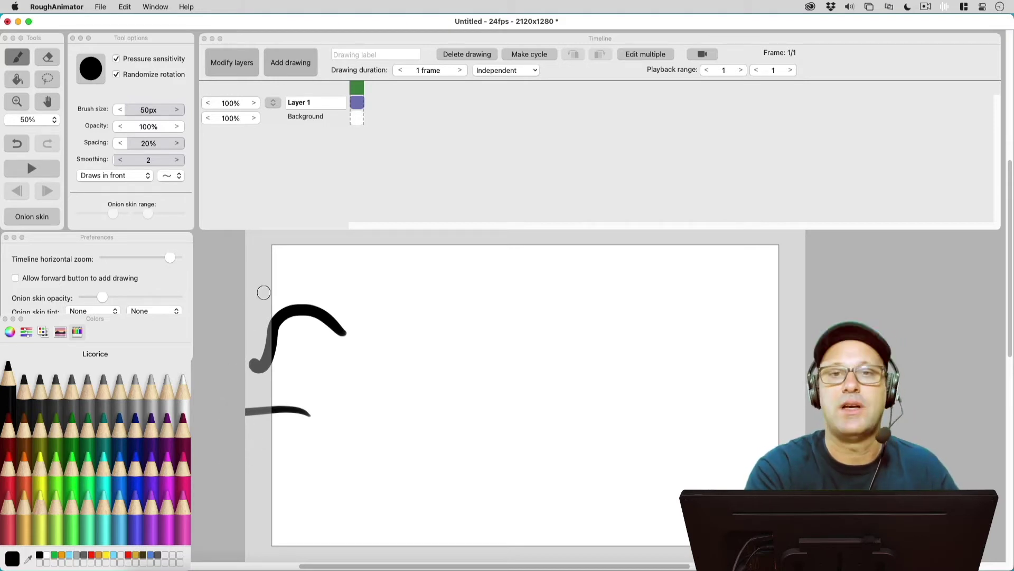
key("super+n")
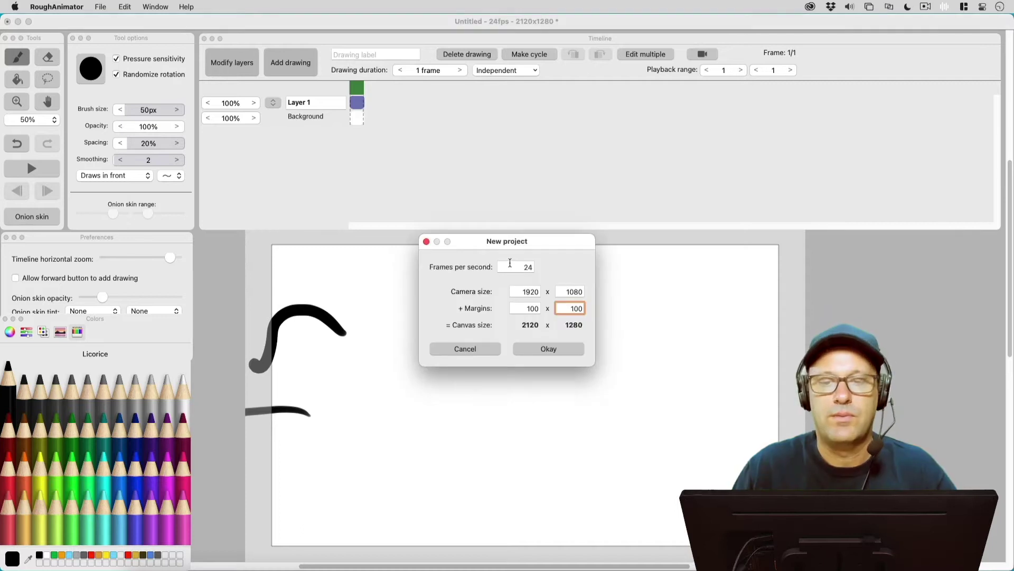
Step: Select the margin width value and bring forward the Preview reference image named 1080
left_click(523, 309)
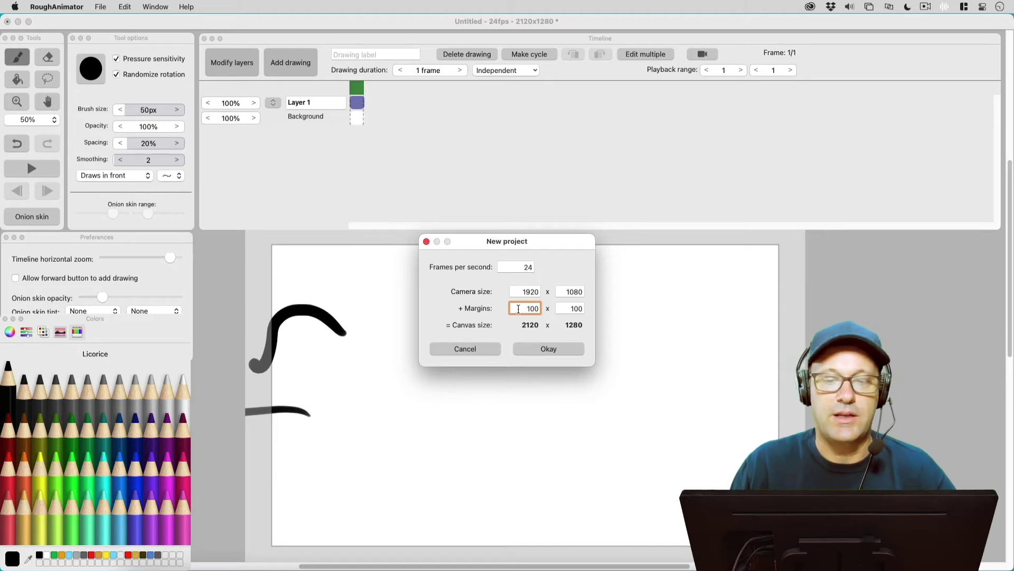
double_click(521, 307)
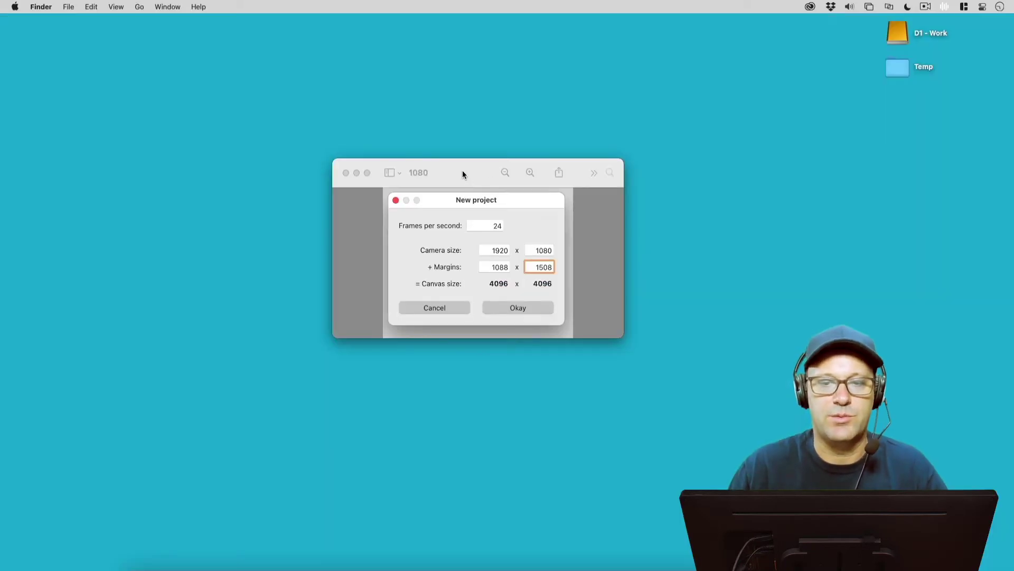
left_click(463, 173)
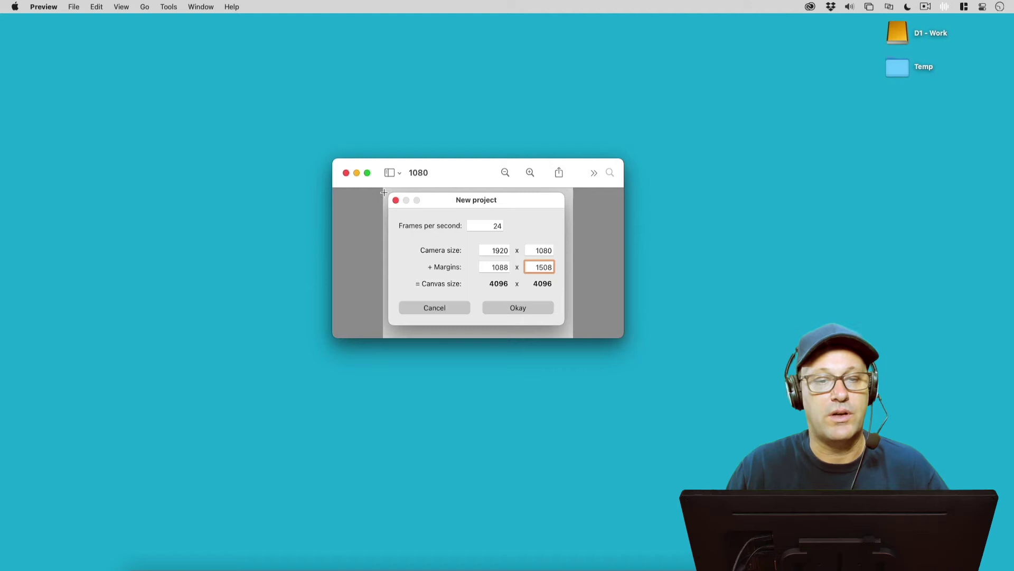
Step: Show the 4K reference image with a 3840 x 2160 camera and 128 x 968 margins
key("super+grave")
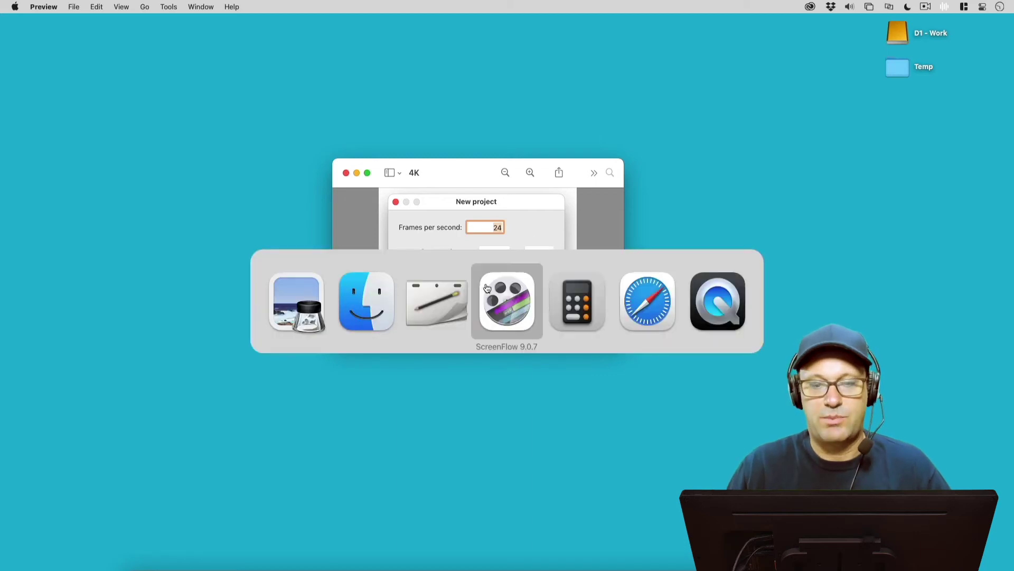
Step: In Calculator, compute (4096 − 3840) ÷ 2 to get the 128 margin width
key("super+Tab")
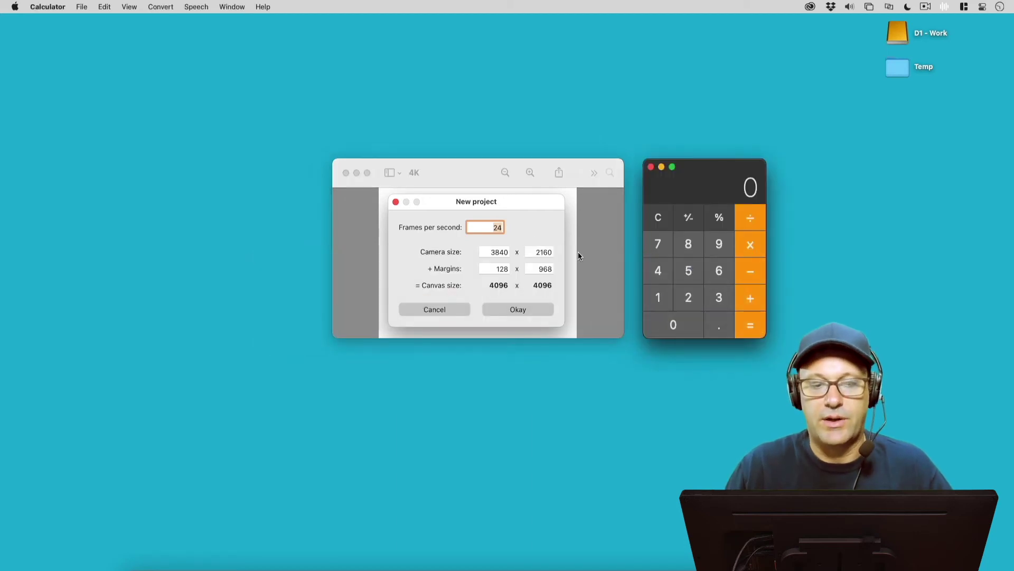
left_click(658, 218)
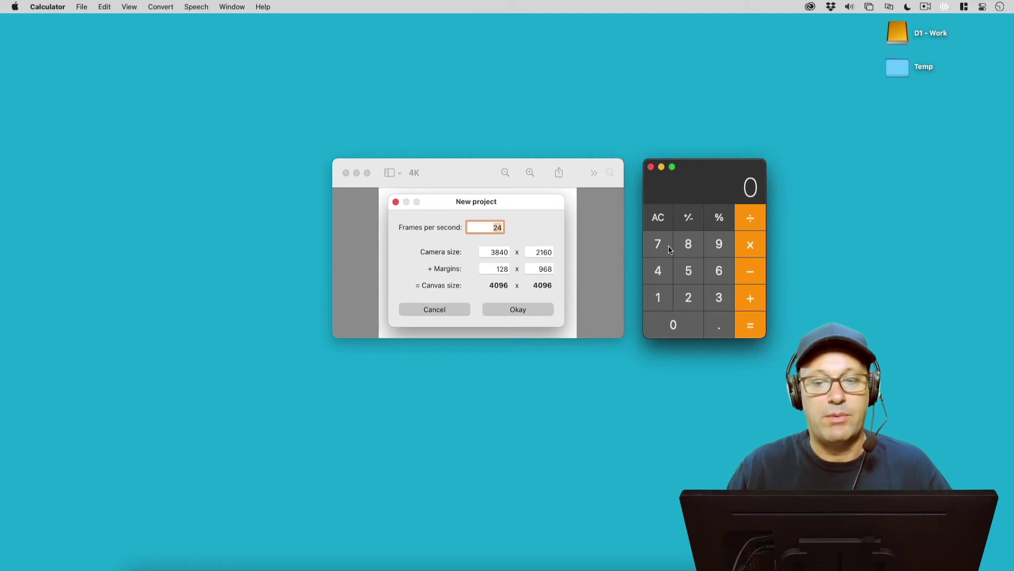
left_click(658, 282)
left_click(677, 320)
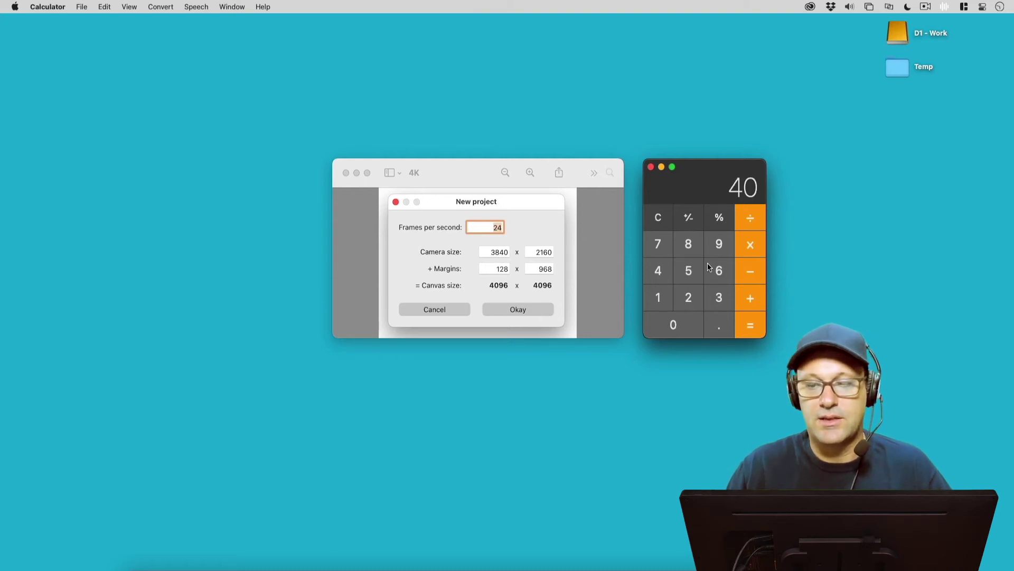
left_click(716, 250)
left_click(731, 267)
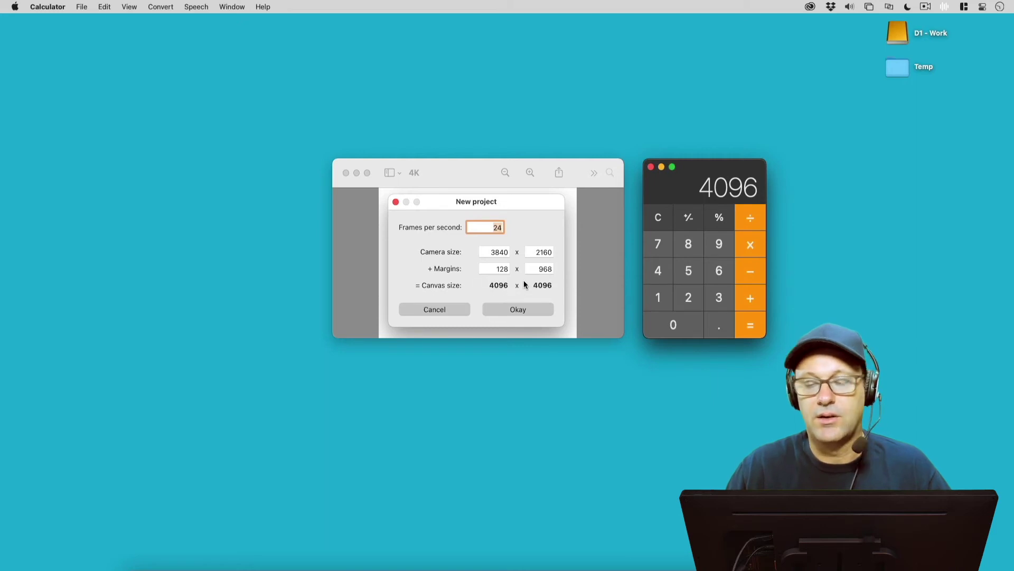
left_click(719, 298)
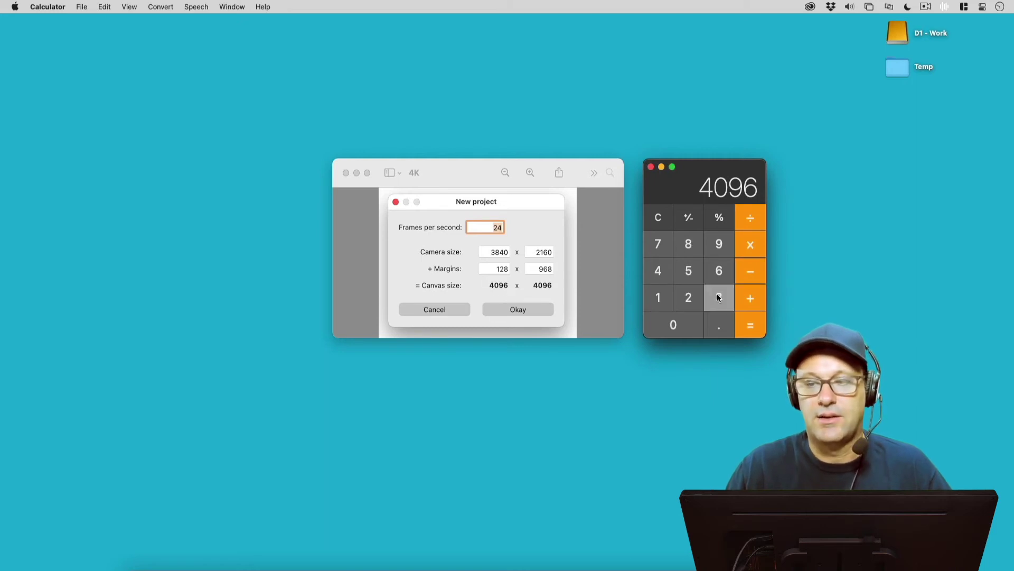
left_click(688, 244)
left_click(658, 271)
left_click(673, 324)
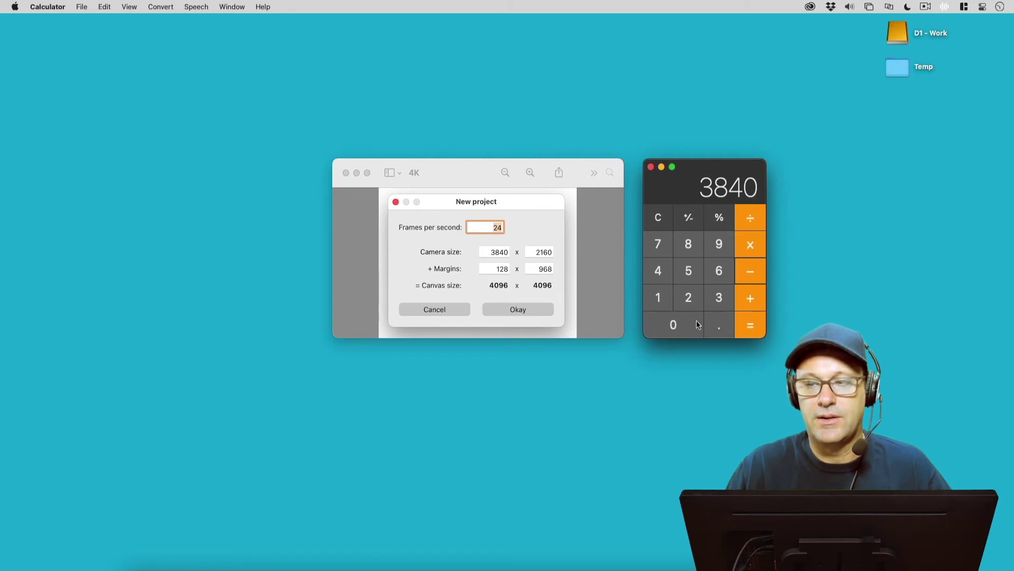
left_click(750, 325)
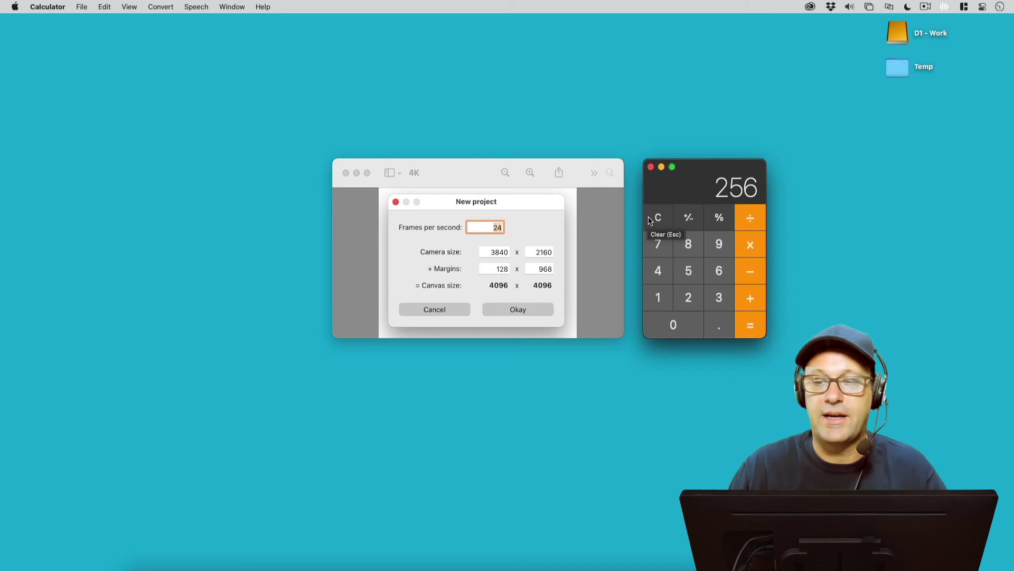
left_click(751, 219)
left_click(689, 298)
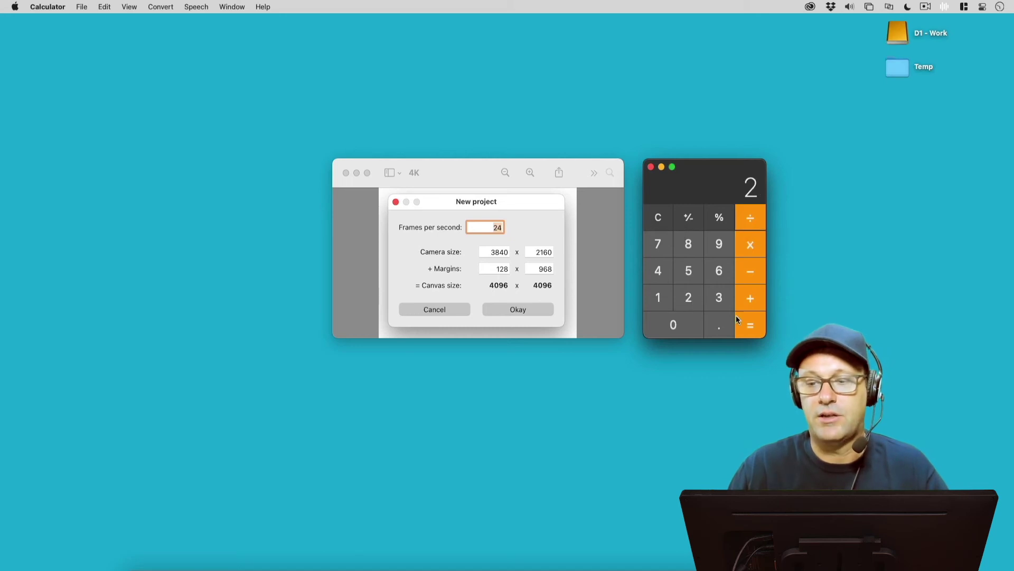
left_click(750, 324)
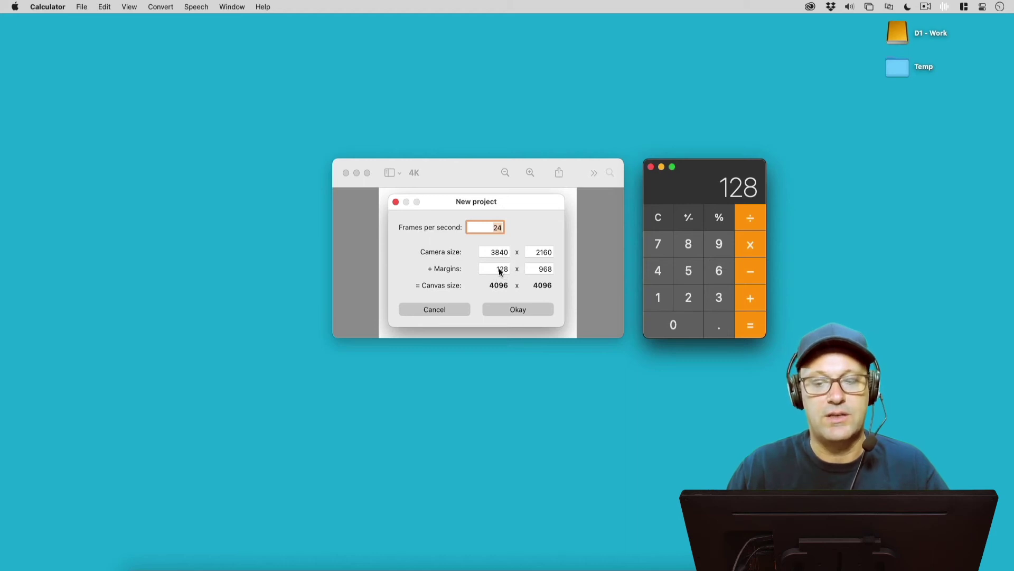
Step: Compute (4096 − 2160) ÷ 2 to get the 968 margin height
key("Escape")
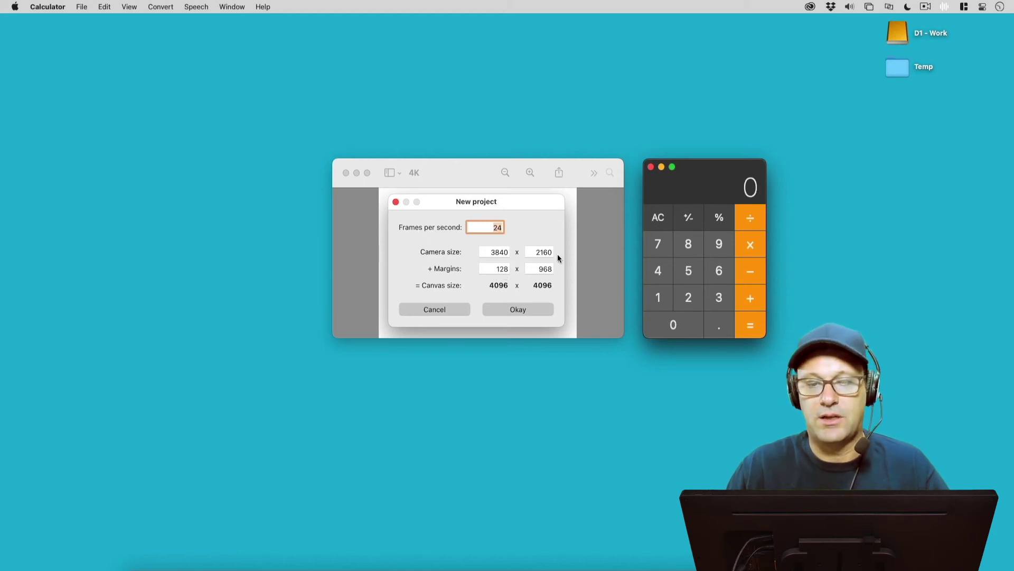
left_click(658, 270)
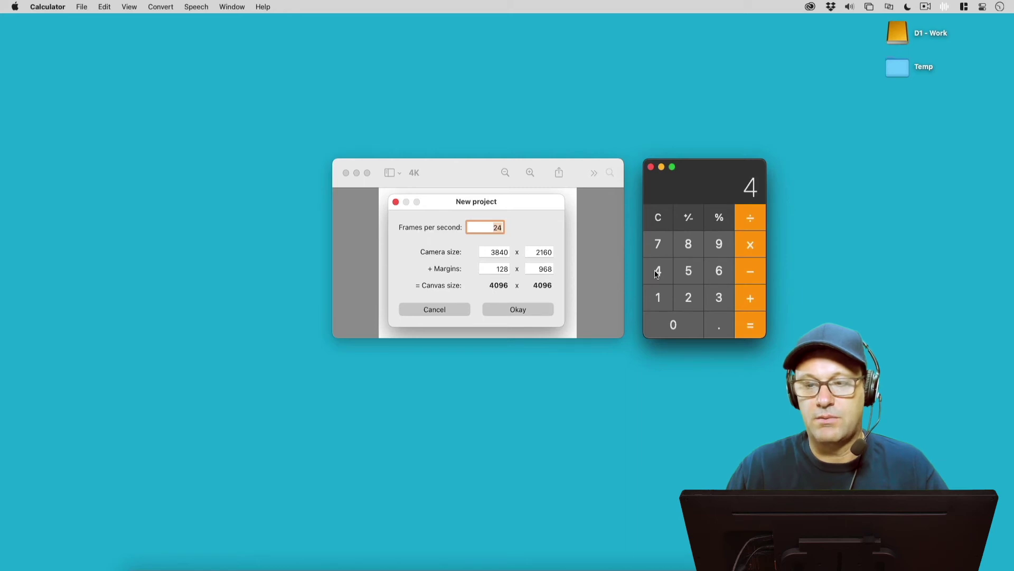
left_click(673, 324)
left_click(720, 245)
left_click(719, 270)
left_click(741, 273)
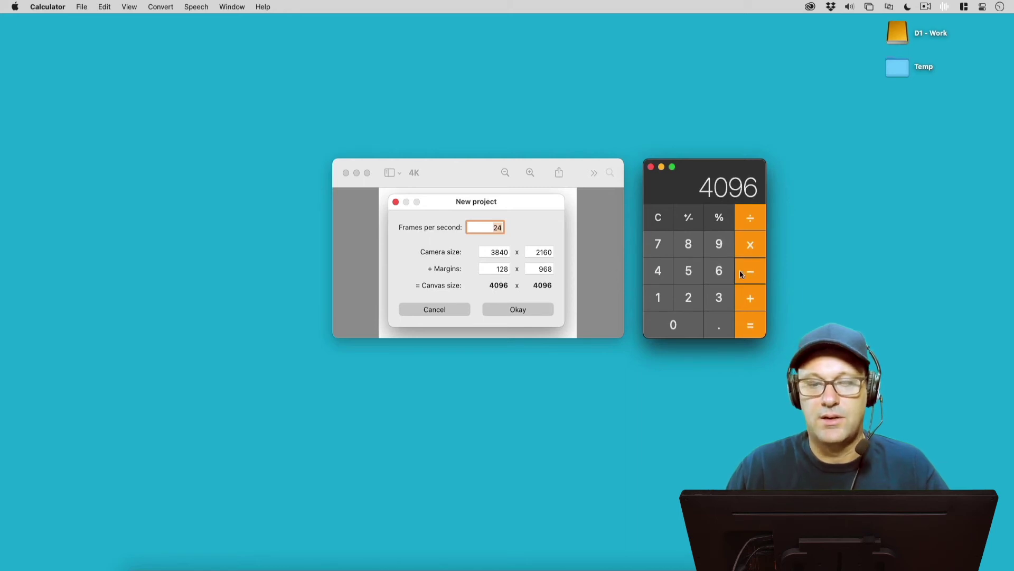
left_click(688, 297)
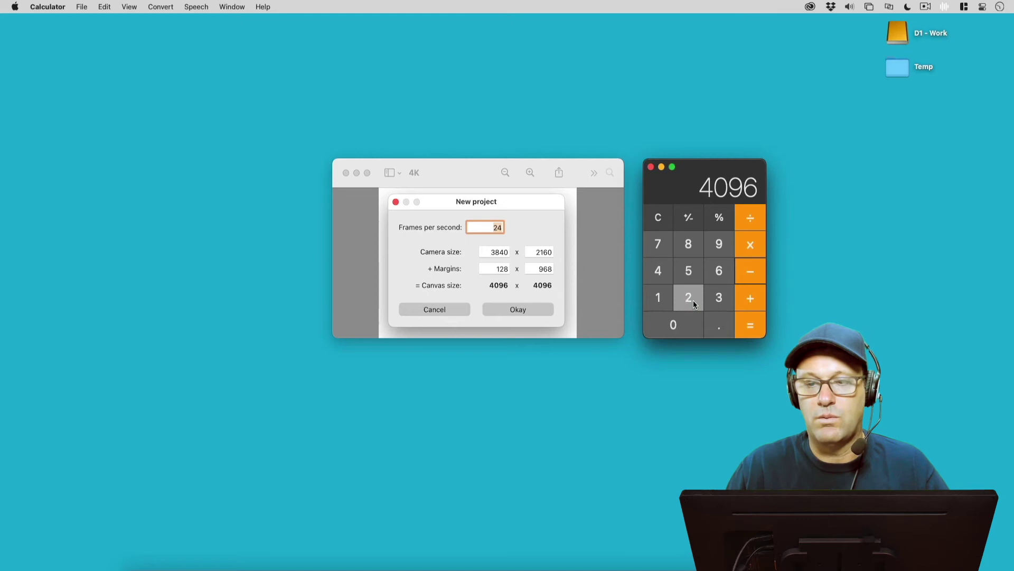
left_click(666, 302)
left_click(719, 270)
left_click(673, 325)
left_click(750, 324)
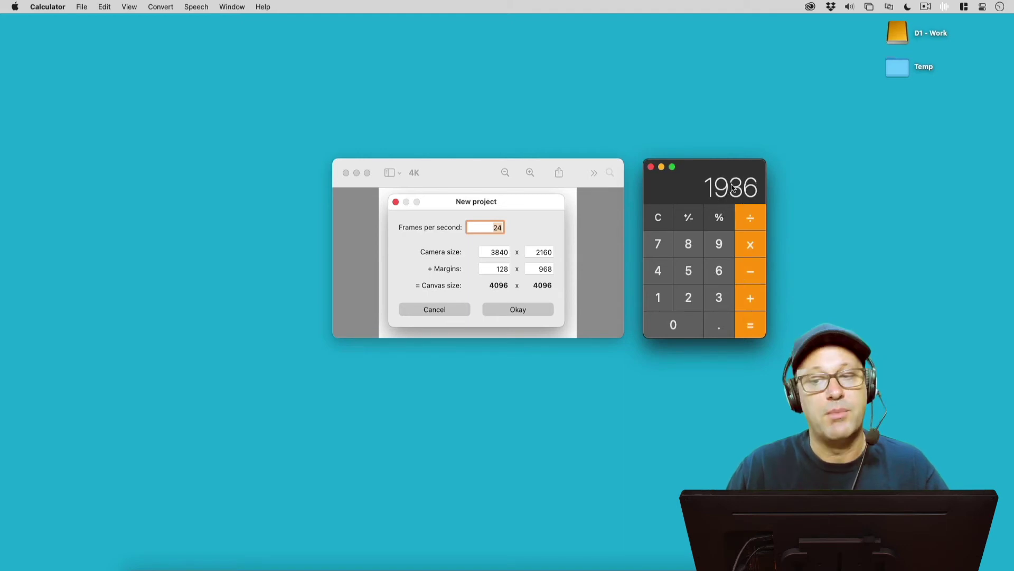
left_click(751, 219)
left_click(689, 298)
left_click(746, 328)
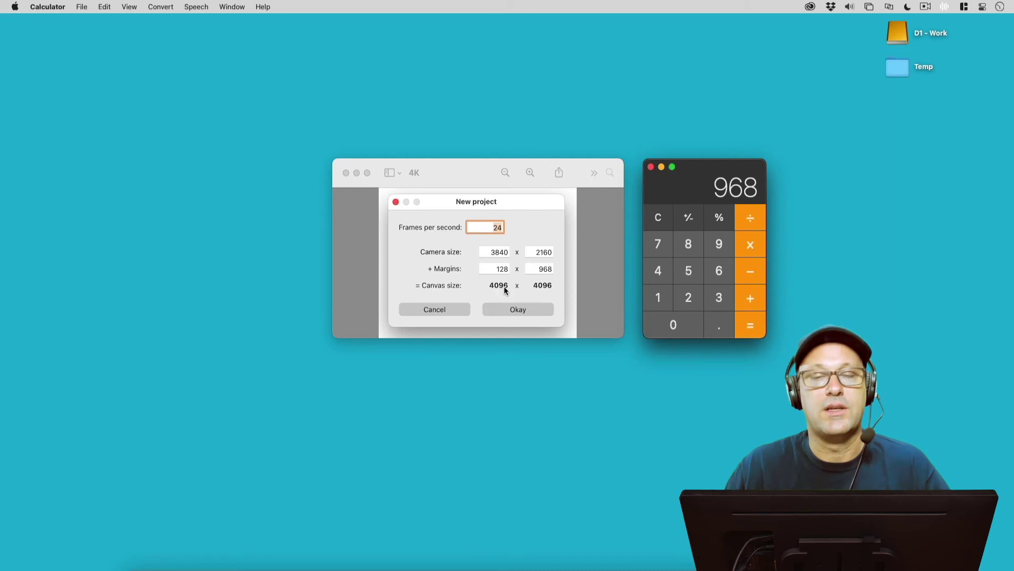
Step: Set the margin width to 1089 and try creating the project, triggering the 1–4096 width alert
key("super+Tab")
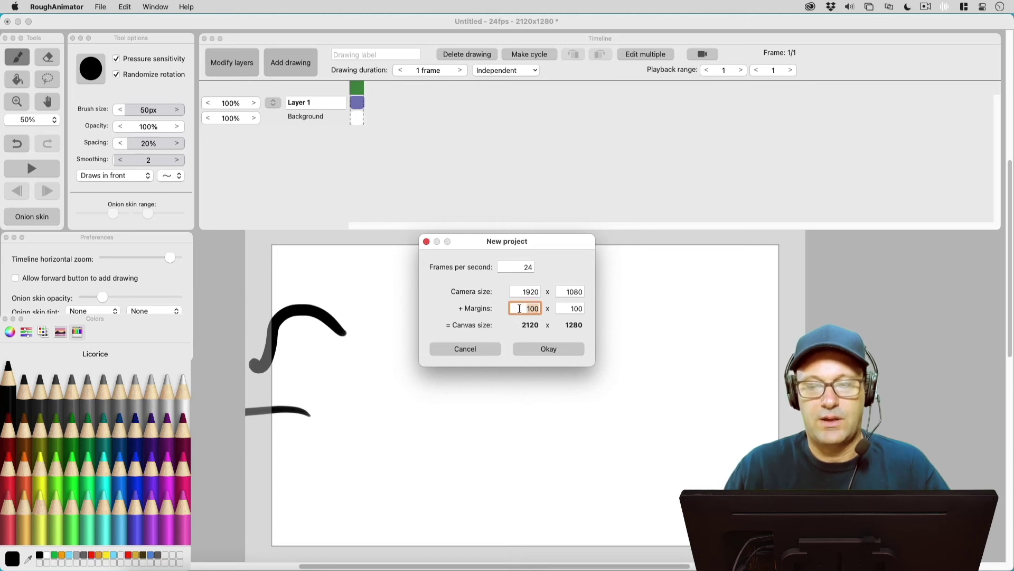
double_click(520, 308)
key("BackSpace")
type("100")
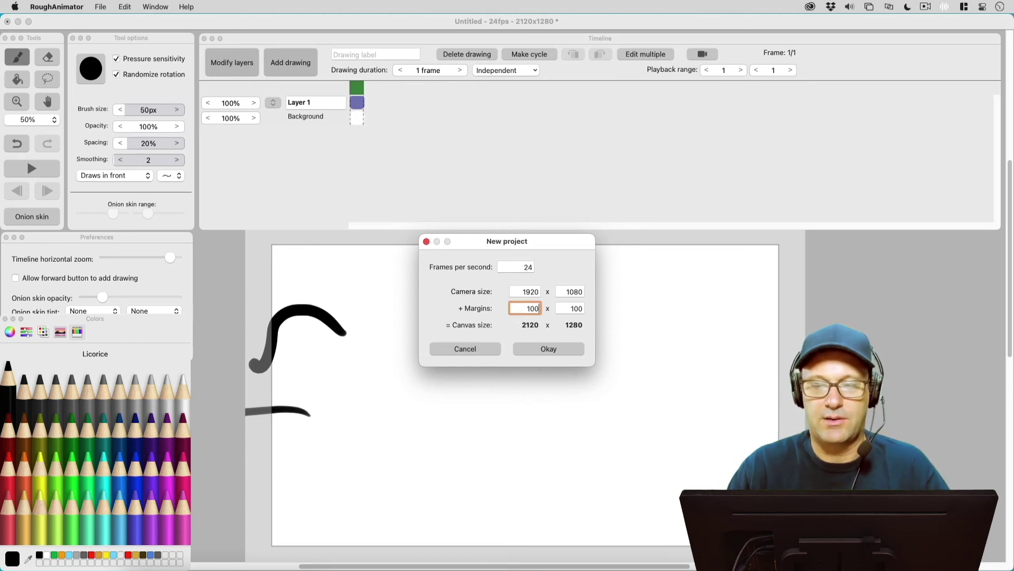
key("BackSpace")
key("BackSpace")
key("BackSpace")
type("08")
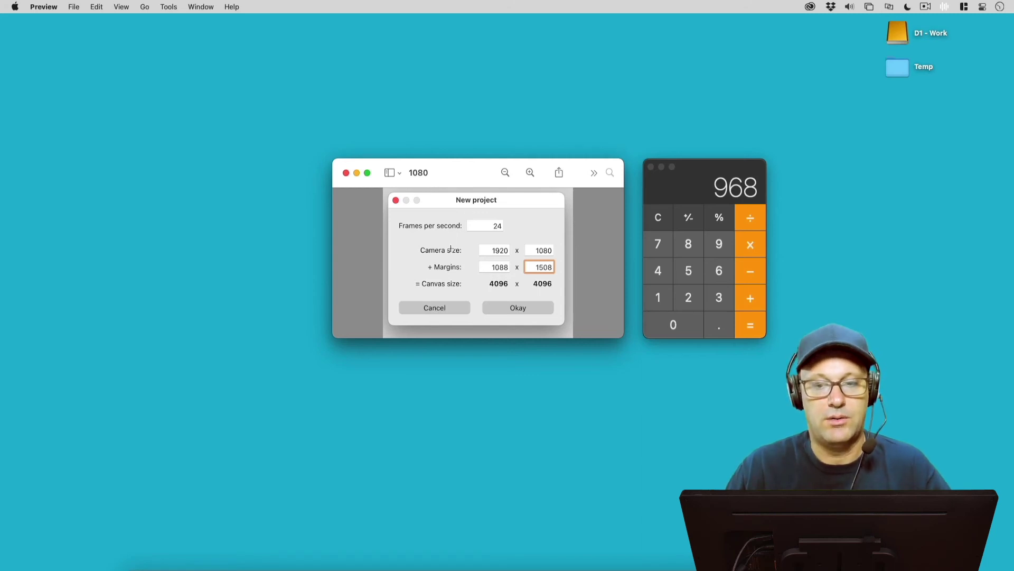
key("super+Tab")
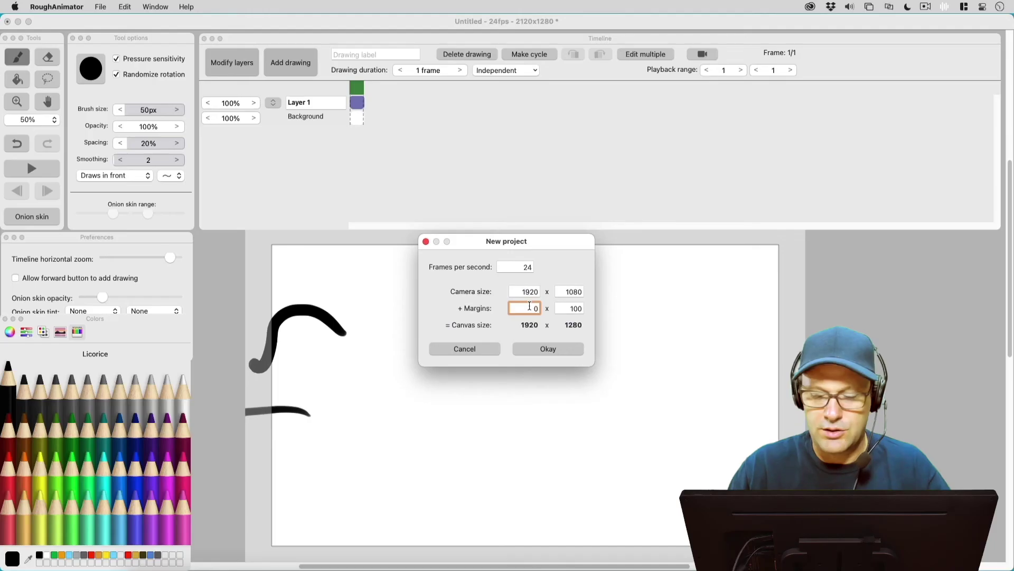
type("10088")
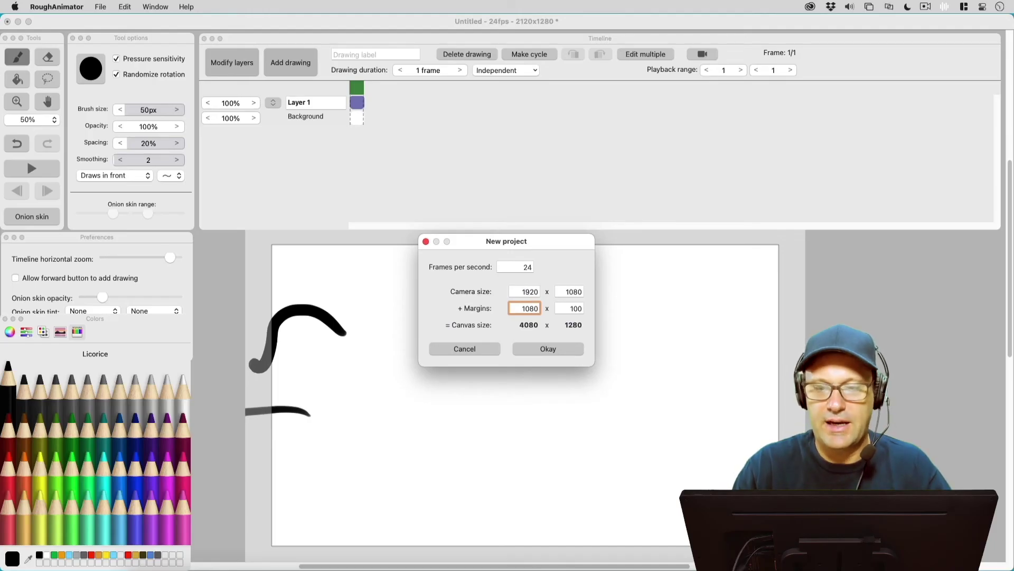
key("BackSpace")
type("9")
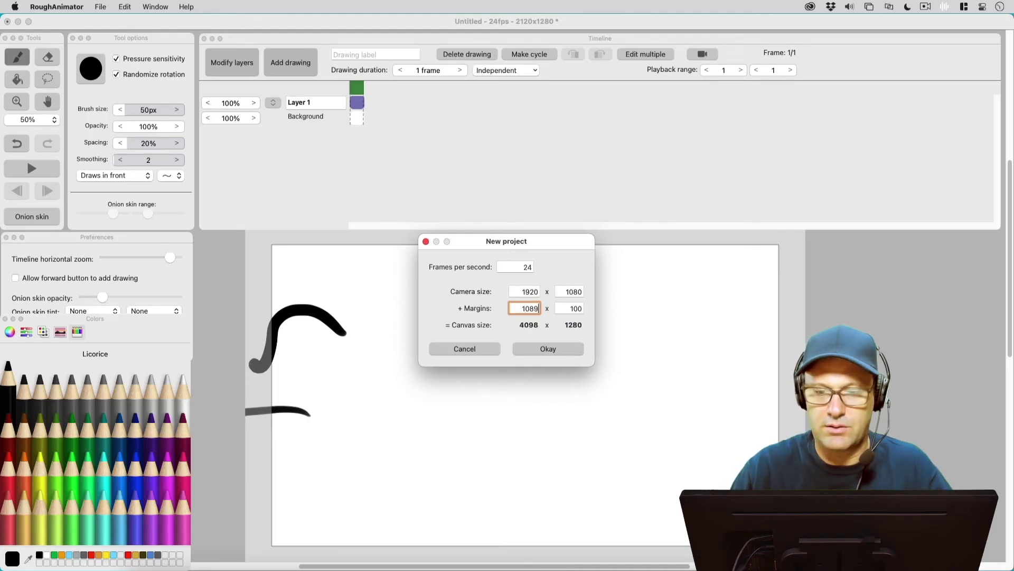
left_click(552, 350)
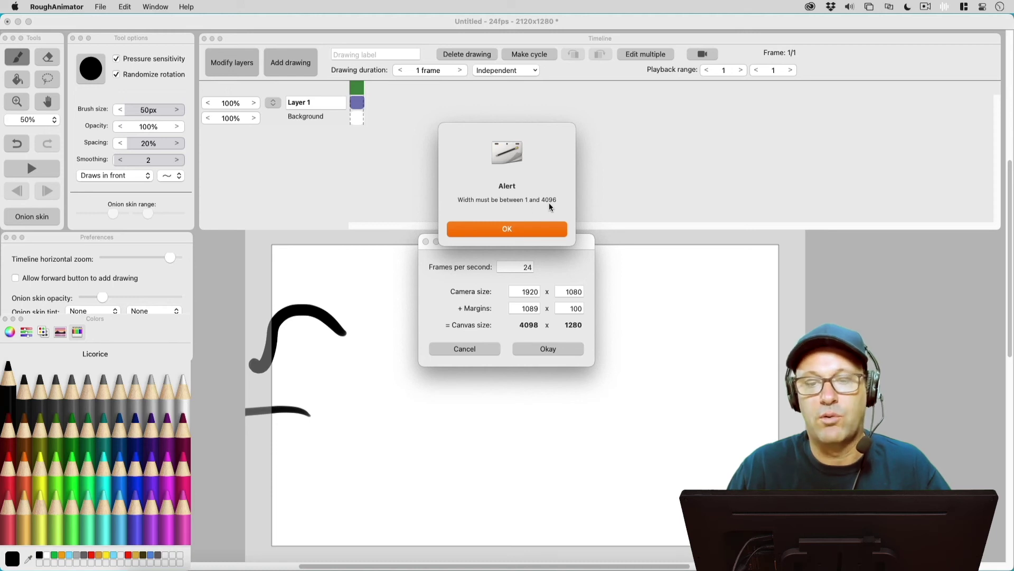
Step: Dismiss the width alert, correct the margin width to 1088, and create the 4096 x 1280 project
left_click_drag(559, 203, 543, 203)
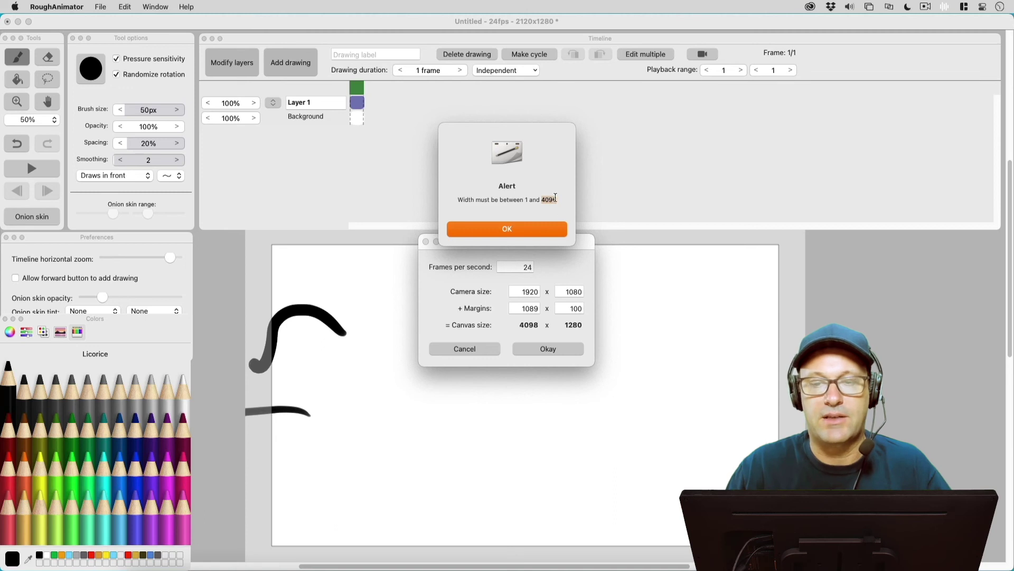
left_click(508, 229)
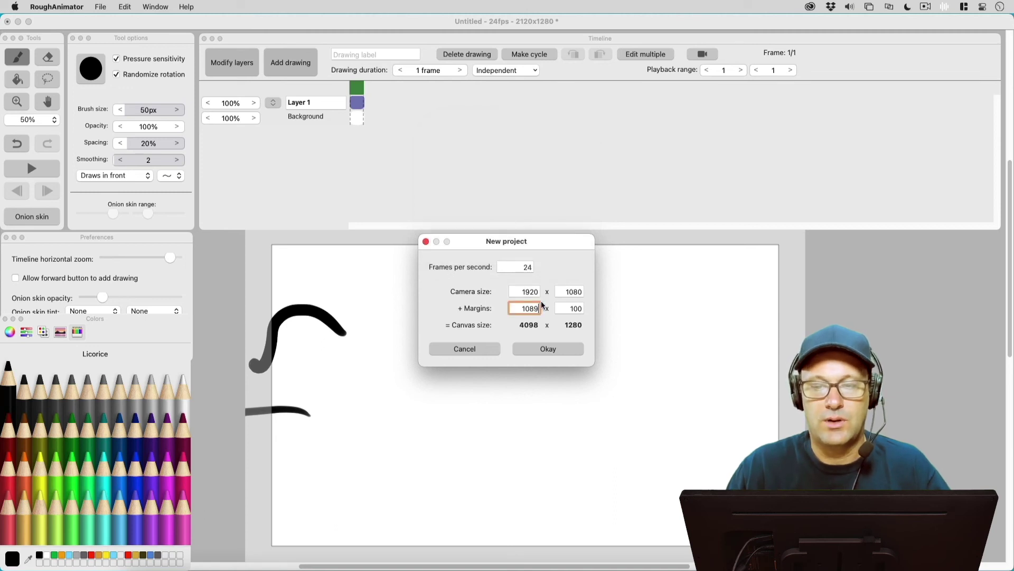
key("BackSpace")
type("8")
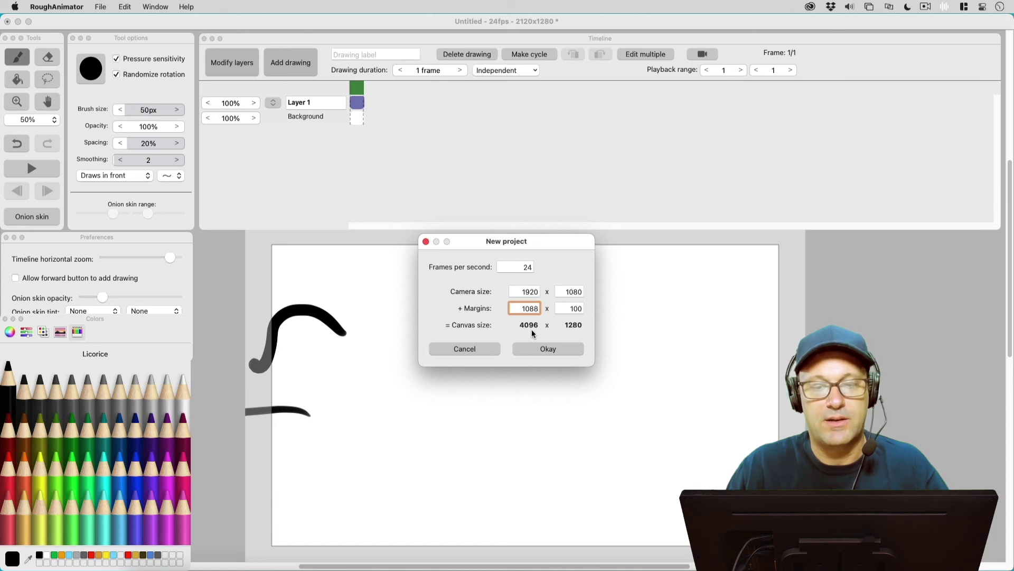
left_click(548, 350)
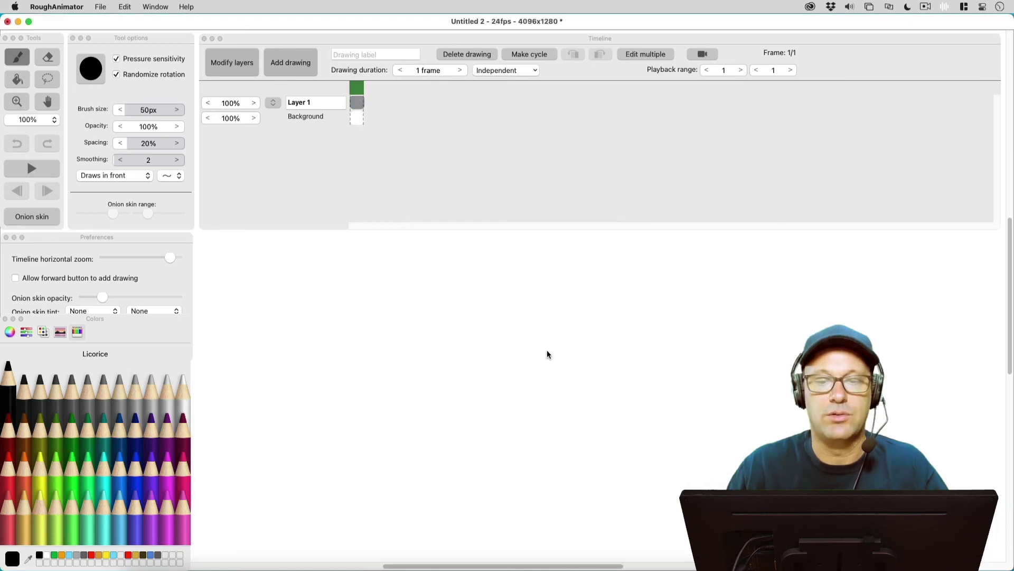
key("super+minus")
key("super+minus")
key("space")
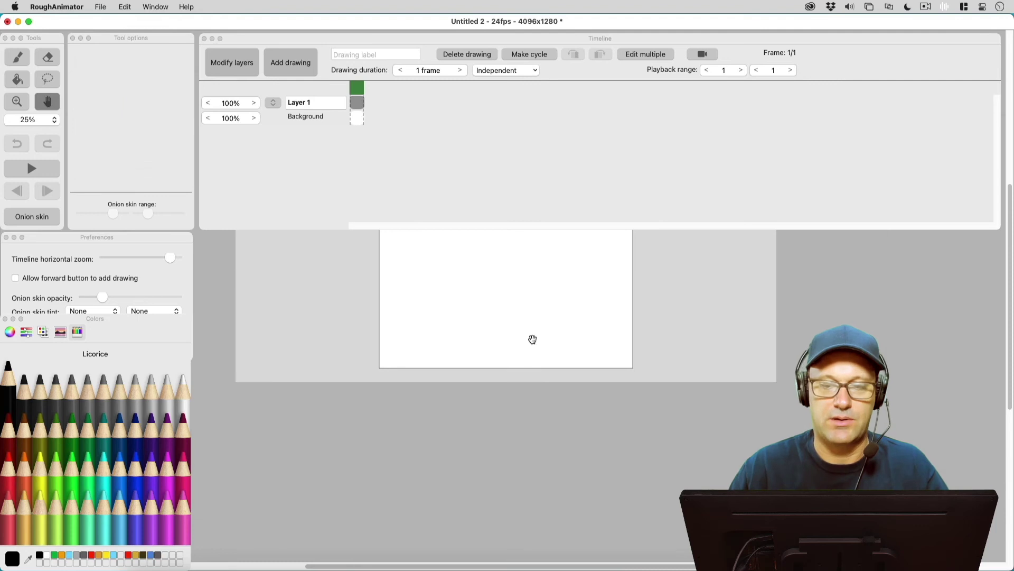
mouse_move(532, 340)
left_mouse_down()
mouse_move(514, 469)
mouse_move(535, 403)
left_mouse_up()
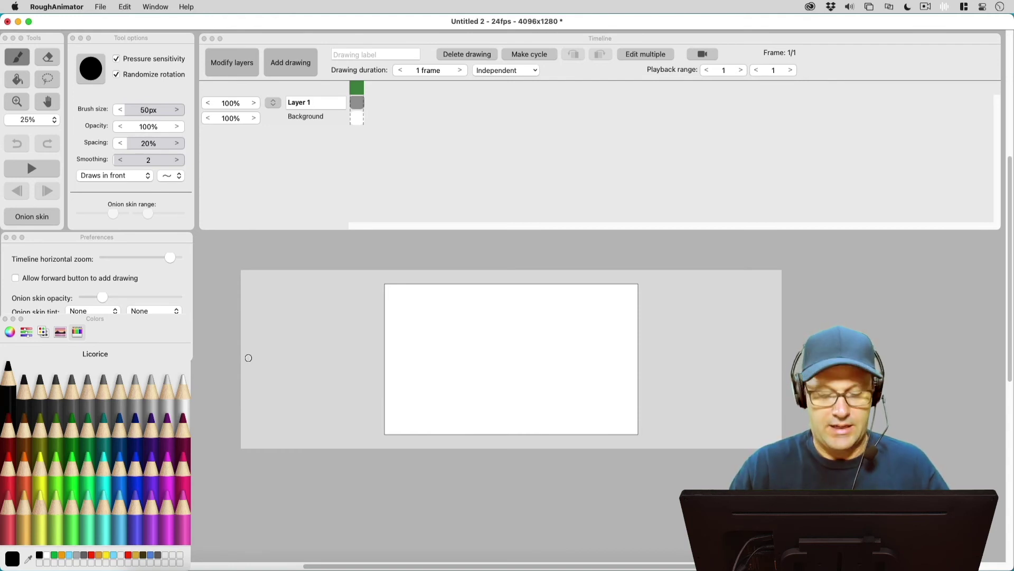
Step: Create another new project with 1088 x 1508 margins, giving a 4096 x 4096 canvas
key("super+n")
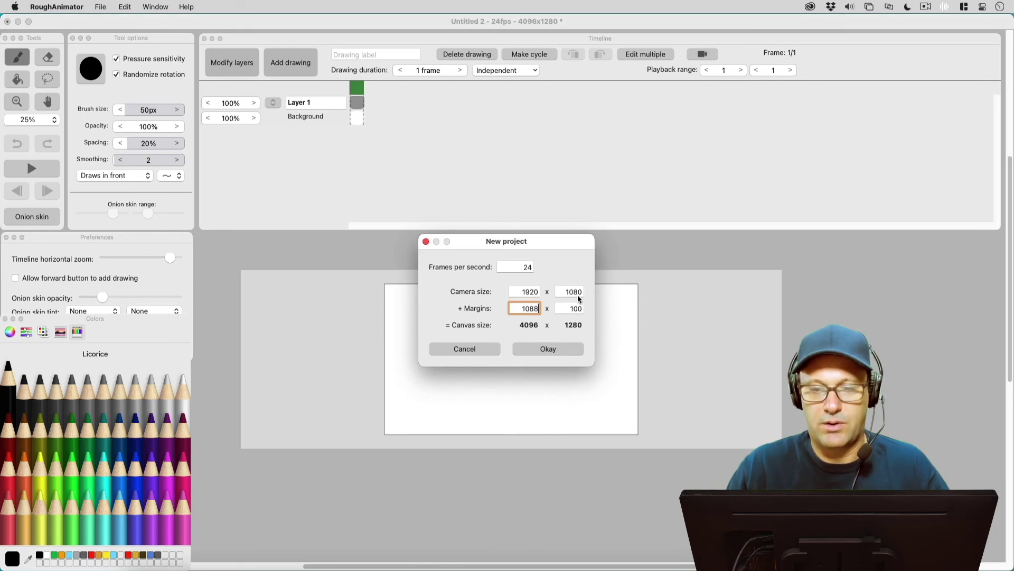
left_click(571, 308)
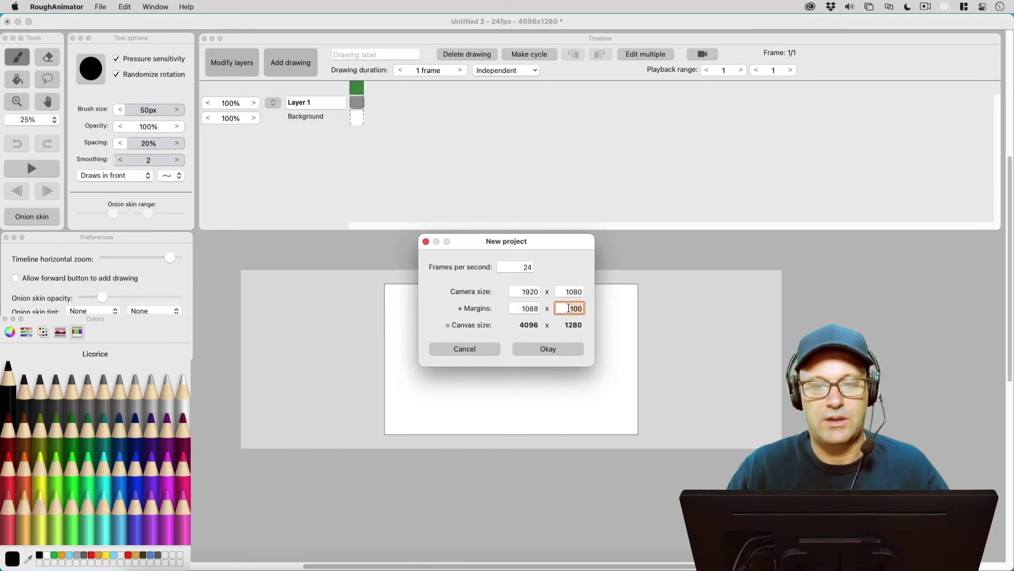
key("super+Tab")
key("super+a")
type("150")
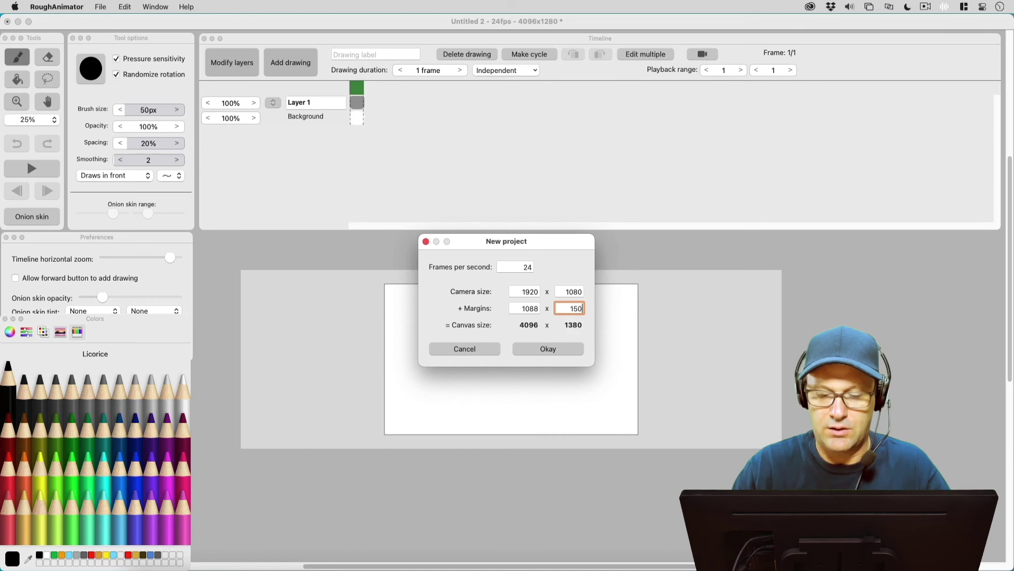
type("8")
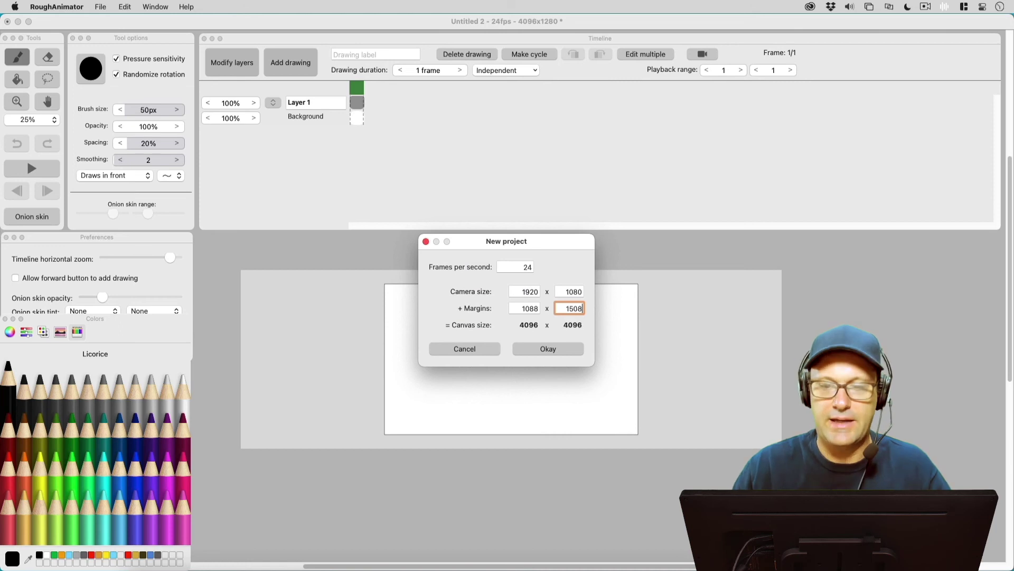
left_click(553, 351)
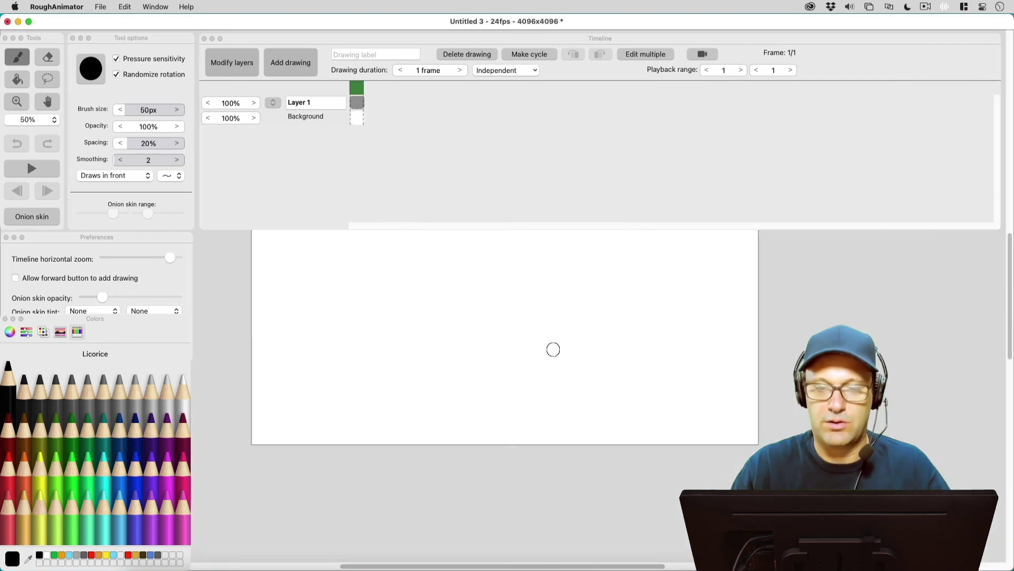
Step: Close the Timeline panel and pan the 4096 x 4096 canvas to show its margins
scroll(553, 349, "down", 2)
left_click_drag(552, 306, 564, 388)
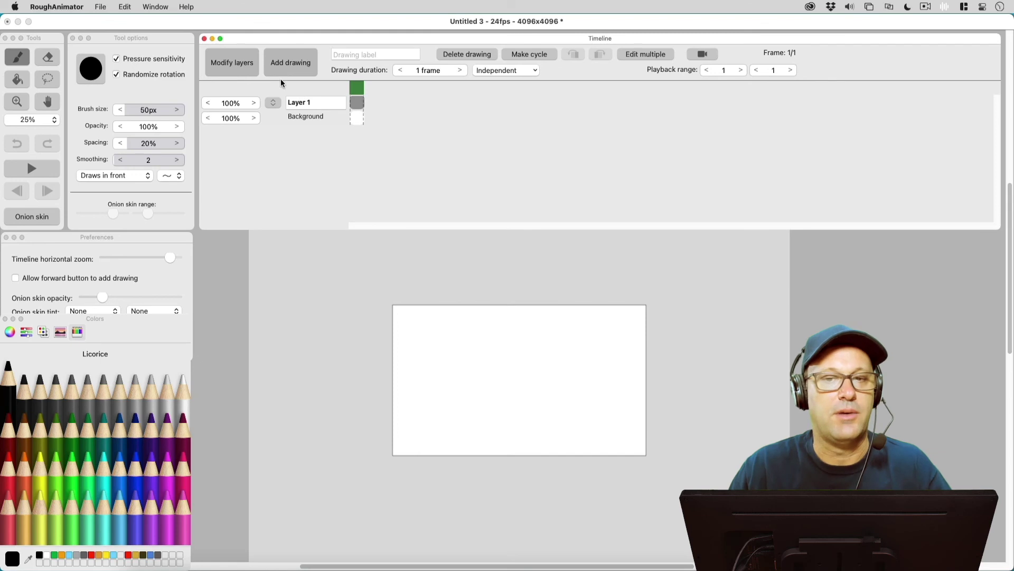
left_click(204, 39)
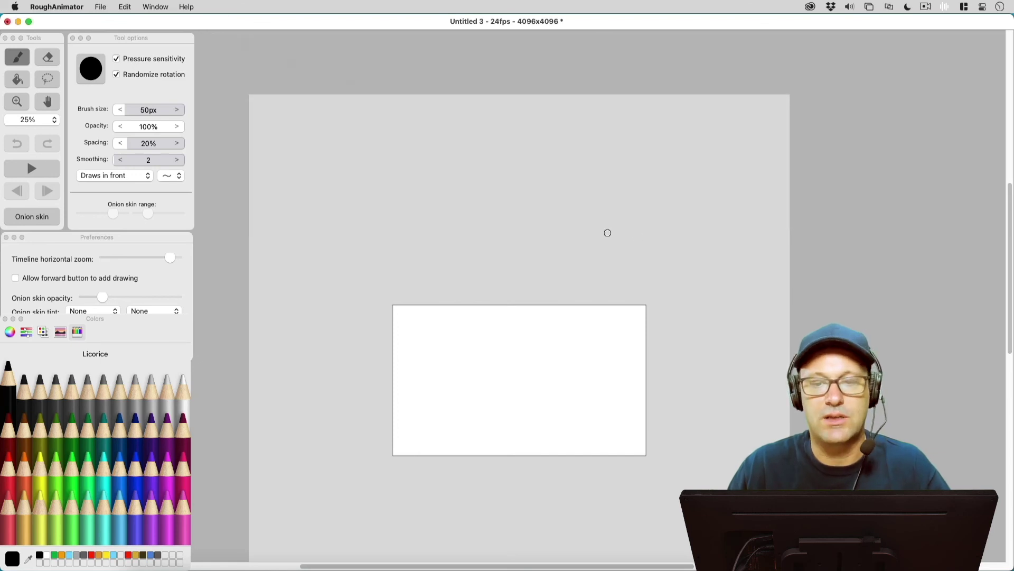
key("space")
mouse_move(591, 274)
left_mouse_down()
mouse_move(595, 126)
mouse_move(609, 287)
mouse_move(602, 211)
left_mouse_up()
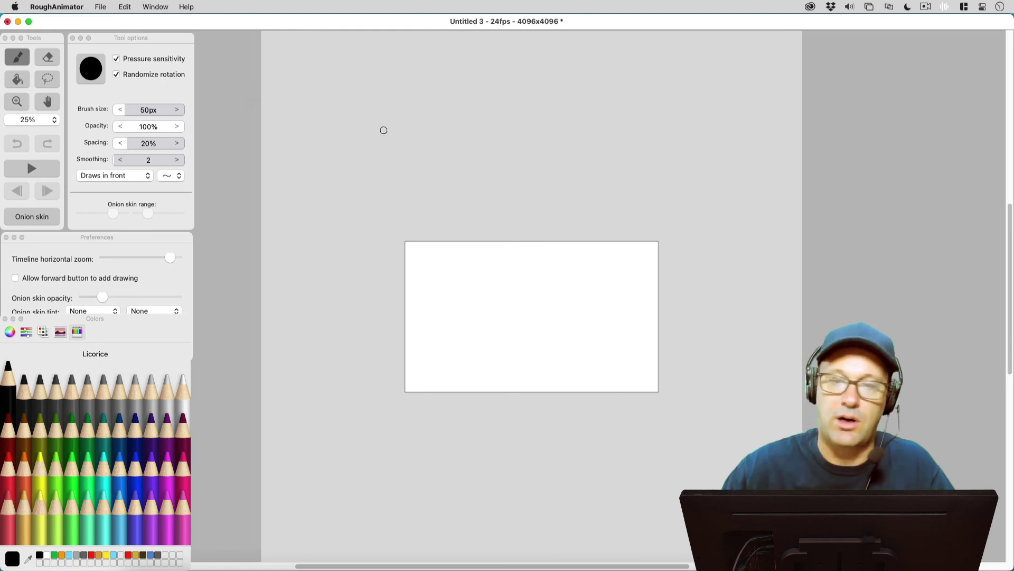
Step: Draw a long wavy black brush stroke from the top-left margin down through the camera frame
mouse_move(283, 51)
left_mouse_down()
mouse_move(290, 43)
mouse_move(394, 128)
mouse_move(559, 384)
mouse_move(687, 532)
left_mouse_up()
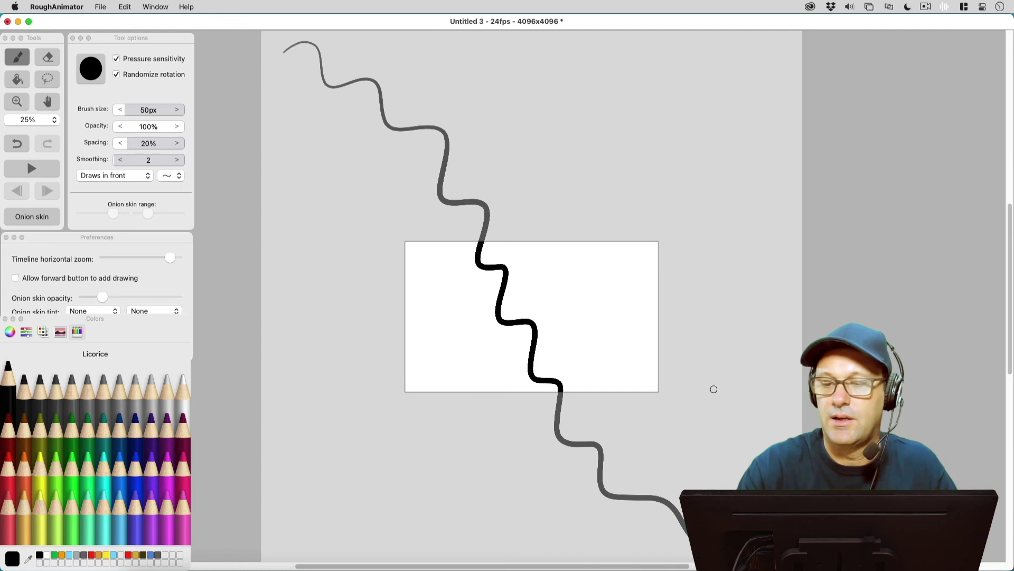